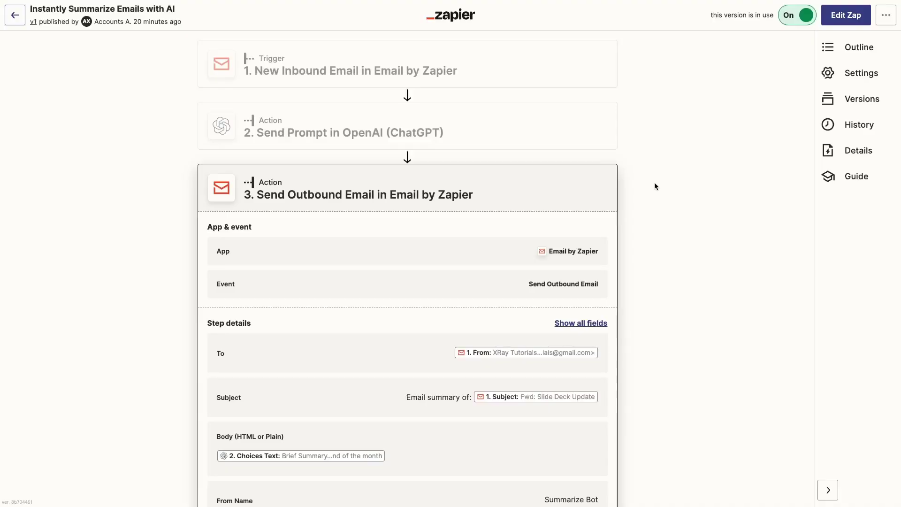
# - Expand the '1. New Inbound Email in Email by Zapier' trigger card to see its inbound address
pyautogui.click(554, 66)
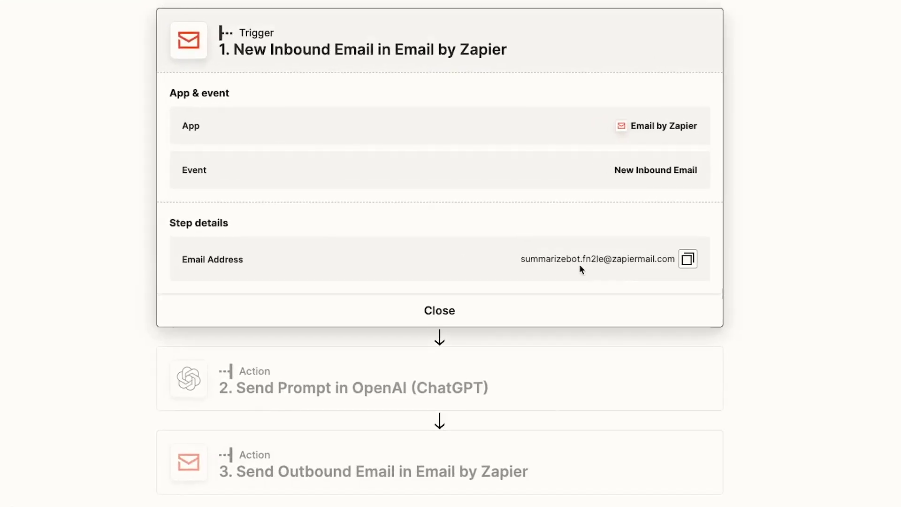
# - Review the OpenAI prompt settings and the outbound email's To, Subject, Body and From Name fields
pyautogui.click(541, 383)
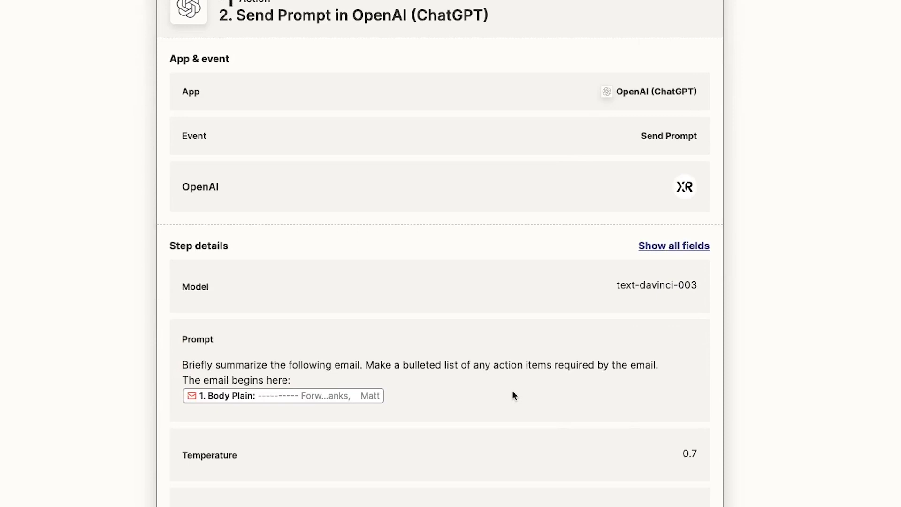
pyautogui.scroll(-5, 863, 479)
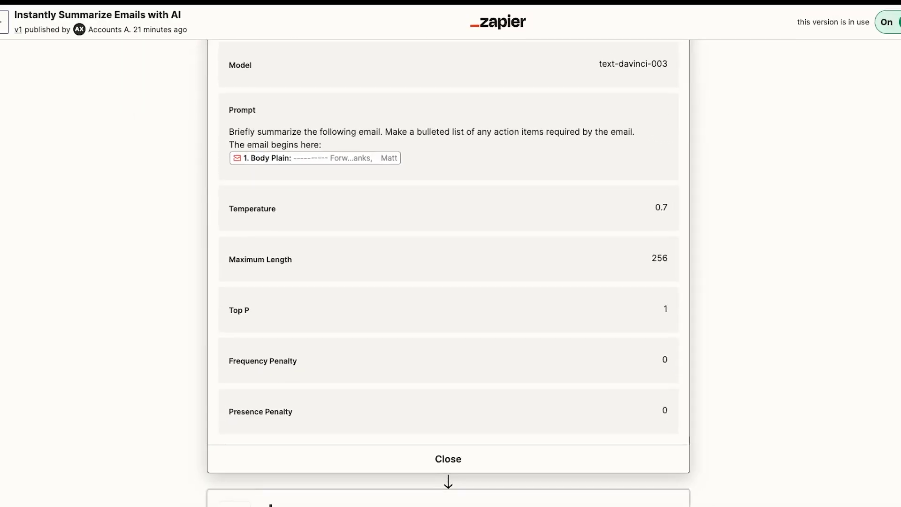
pyautogui.click(448, 459)
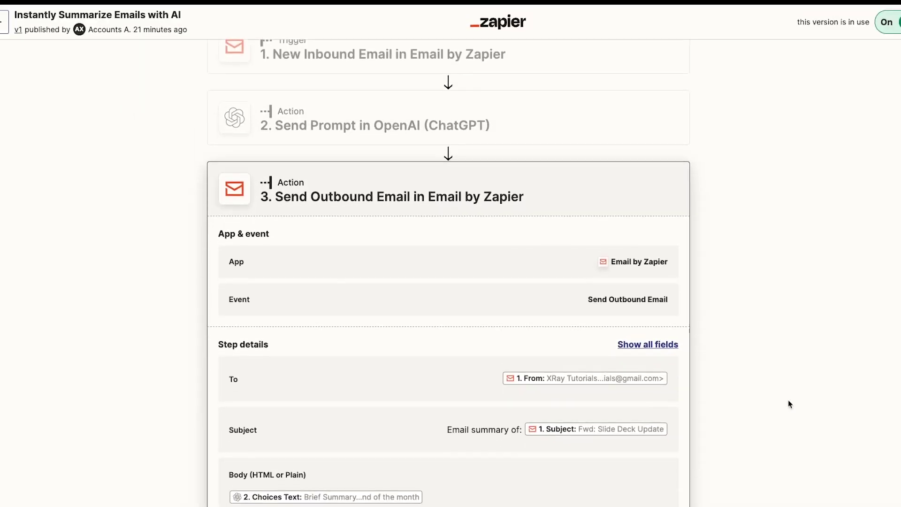
pyautogui.scroll(-4, 790, 403)
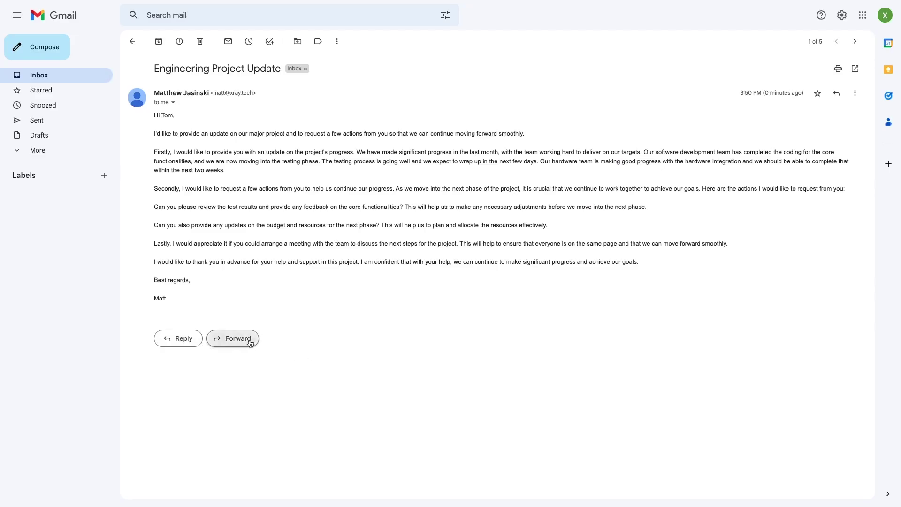
# - Forward the Engineering Project Update email to the zapiermail address and open Summarize Bot's reply
pyautogui.click(242, 338)
pyautogui.hotkey('ctrl', 'v')
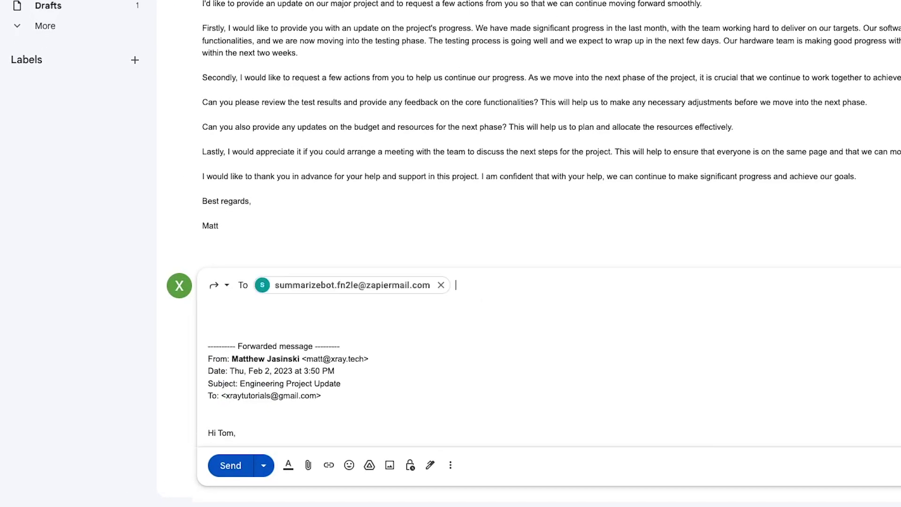
pyautogui.click(227, 465)
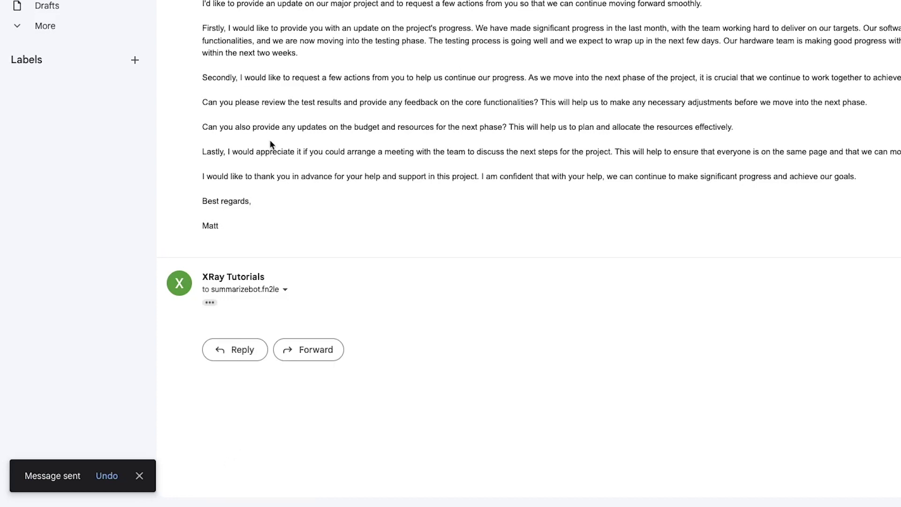
pyautogui.click(93, 102)
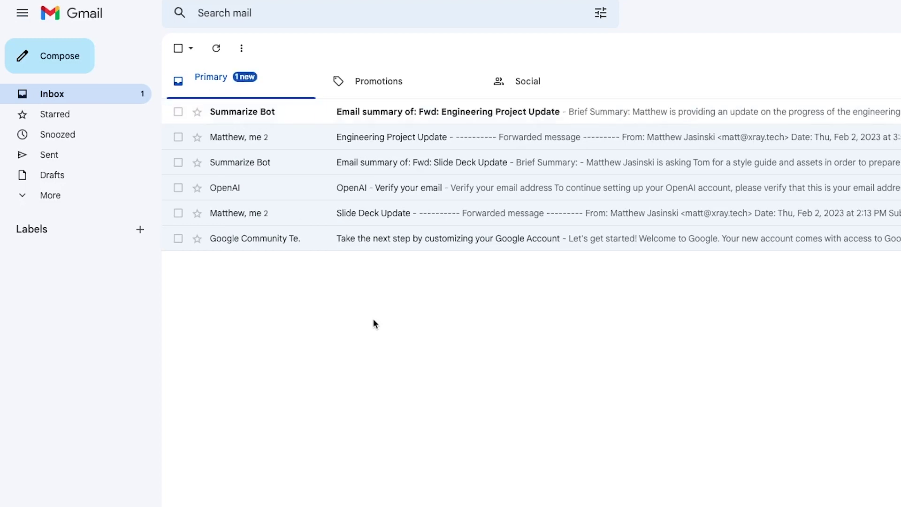
pyautogui.click(425, 115)
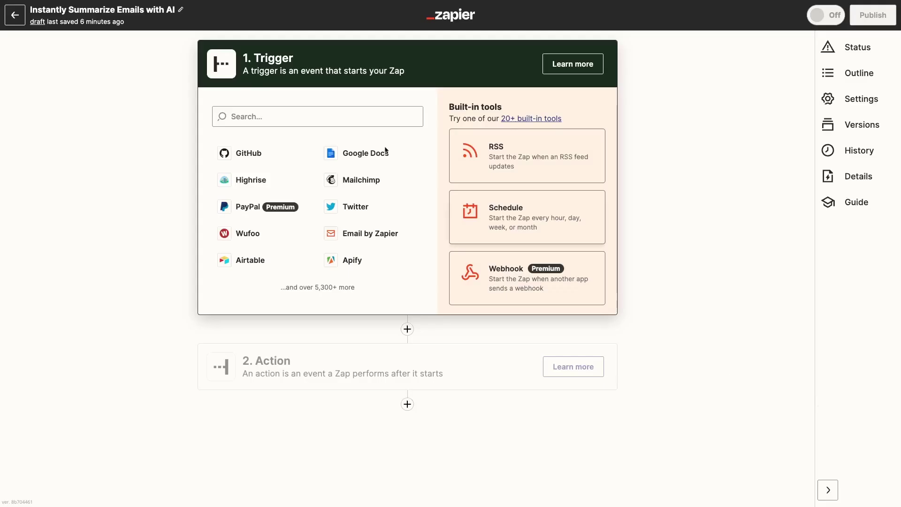
# - Set the new Zap's trigger to Email by Zapier with the New Inbound Email event
pyautogui.click(330, 118)
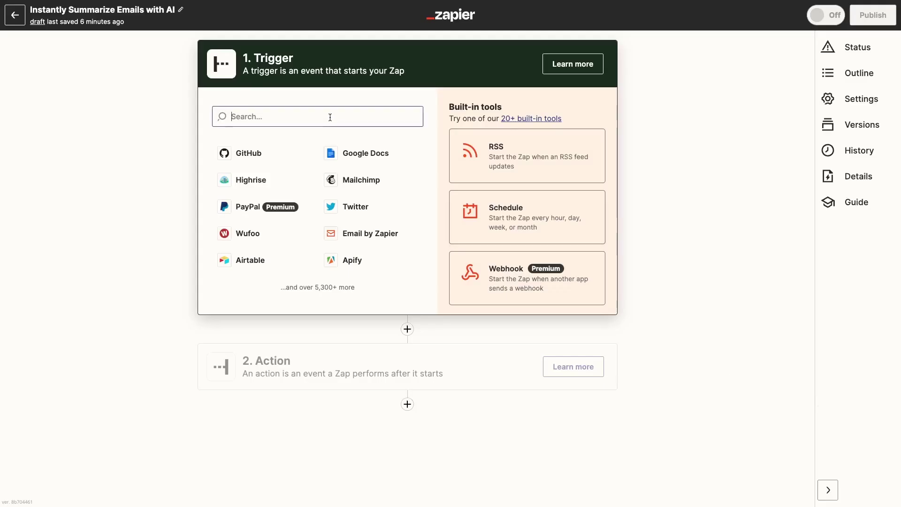
pyautogui.write('email by')
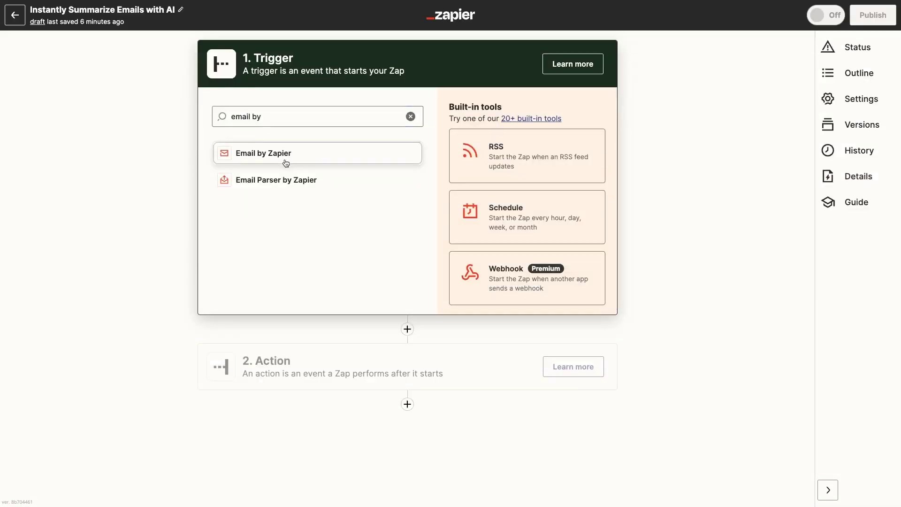
pyautogui.click(285, 162)
pyautogui.click(332, 186)
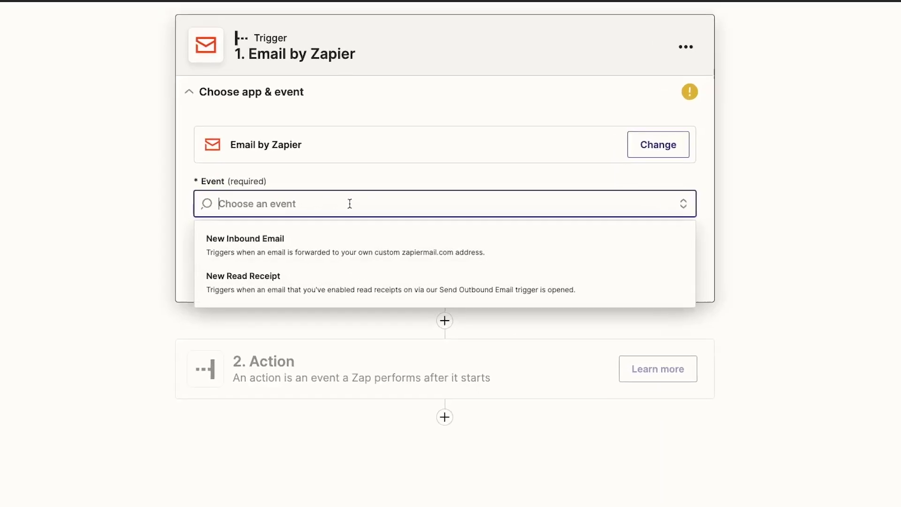
pyautogui.click(350, 247)
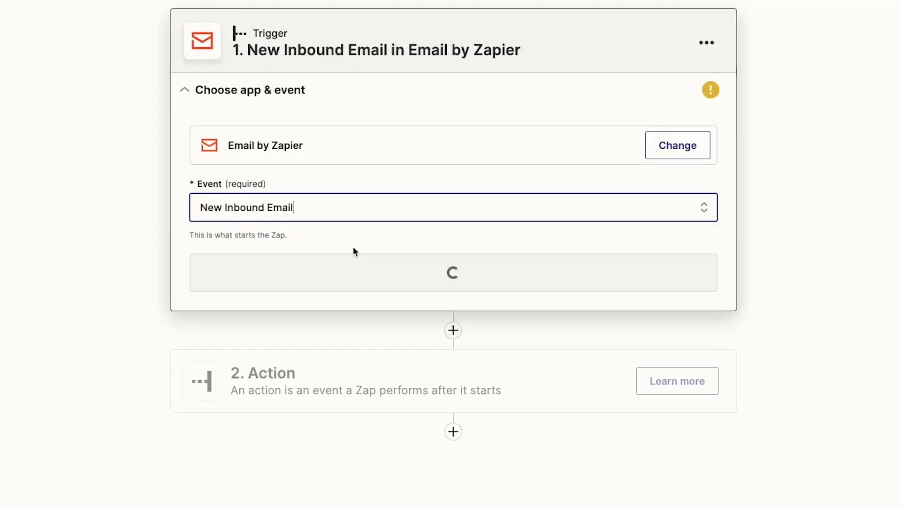
pyautogui.click(368, 270)
# - Give the inbound address a custom prefix and copy the full address
pyautogui.click(367, 194)
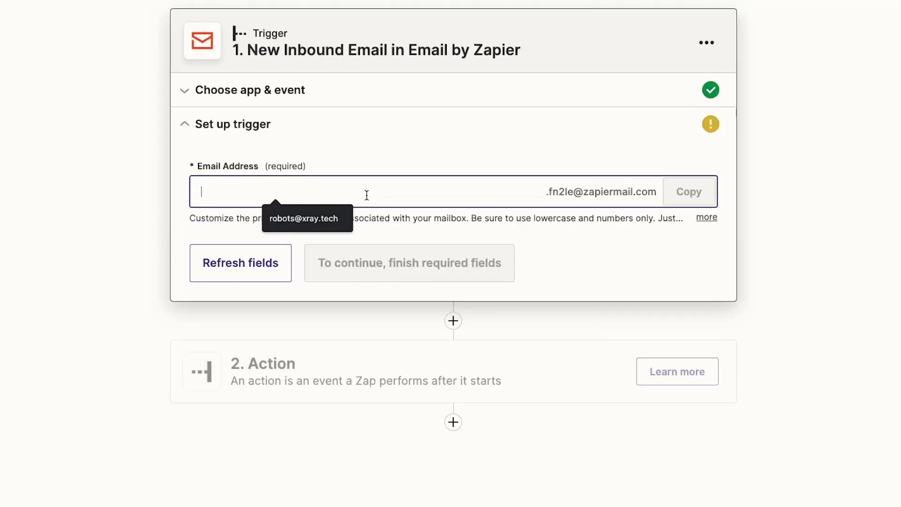
pyautogui.hotkey('ctrl', 'v')
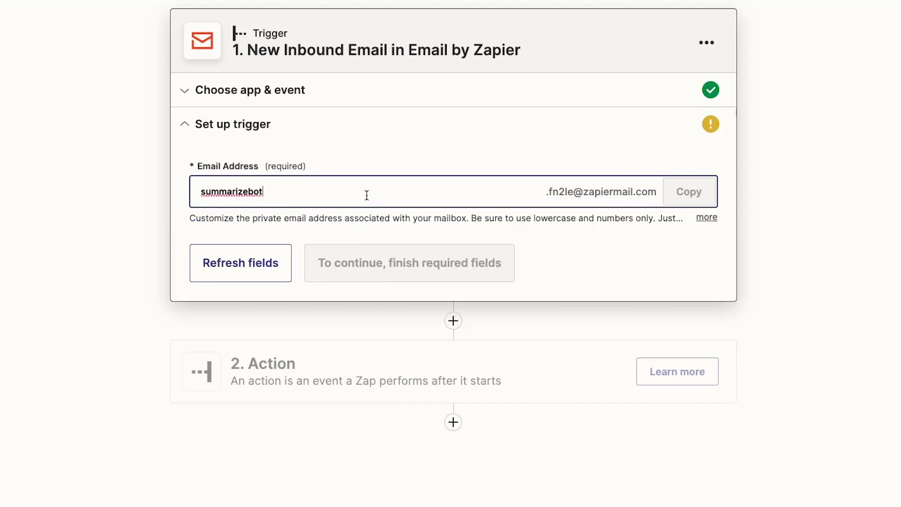
pyautogui.click(586, 269)
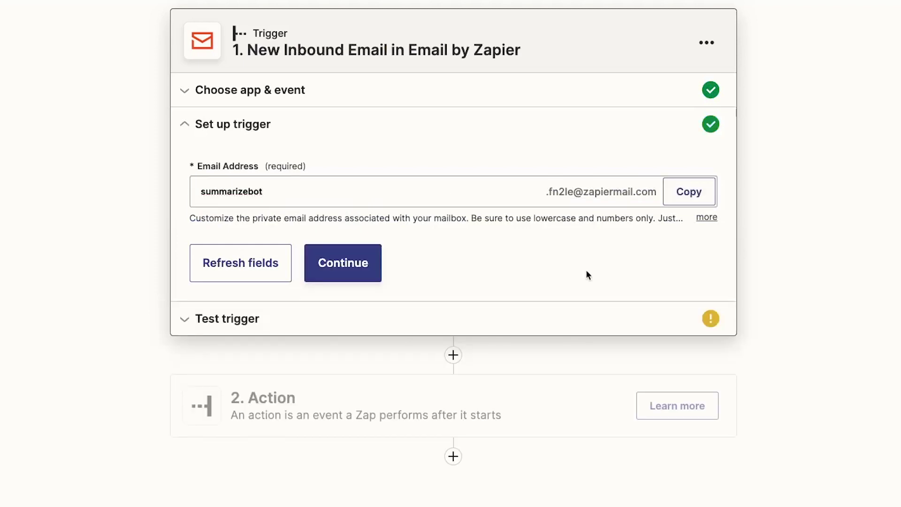
pyautogui.click(684, 200)
pyautogui.click(364, 261)
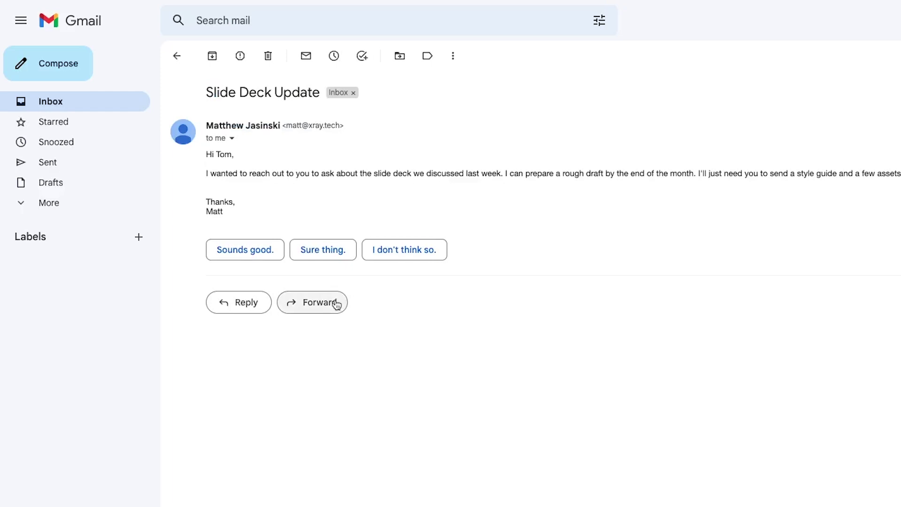
# - Forward the Slide Deck Update email to the Zap's inbound address
pyautogui.click(336, 304)
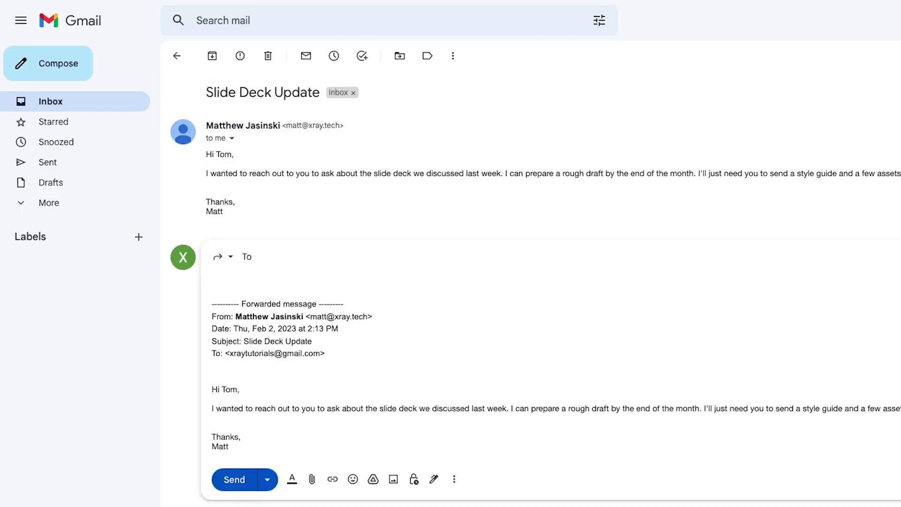
pyautogui.hotkey('ctrl', 'v')
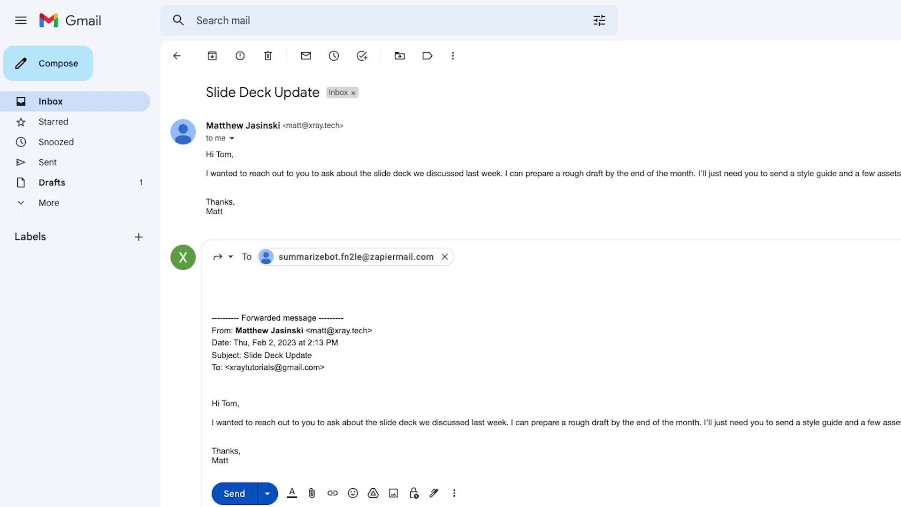
pyautogui.click(239, 498)
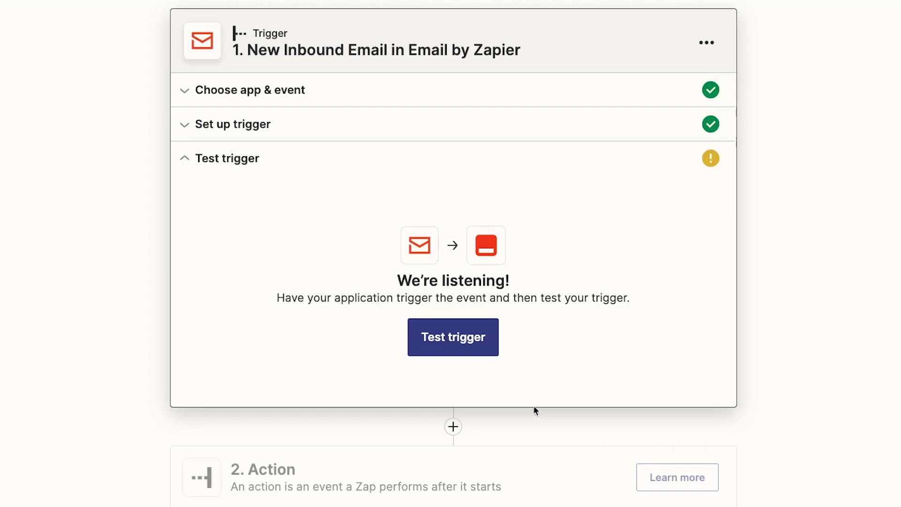
# - Test the trigger, checking it returns the forwarded Slide Deck Update email's data
pyautogui.click(466, 337)
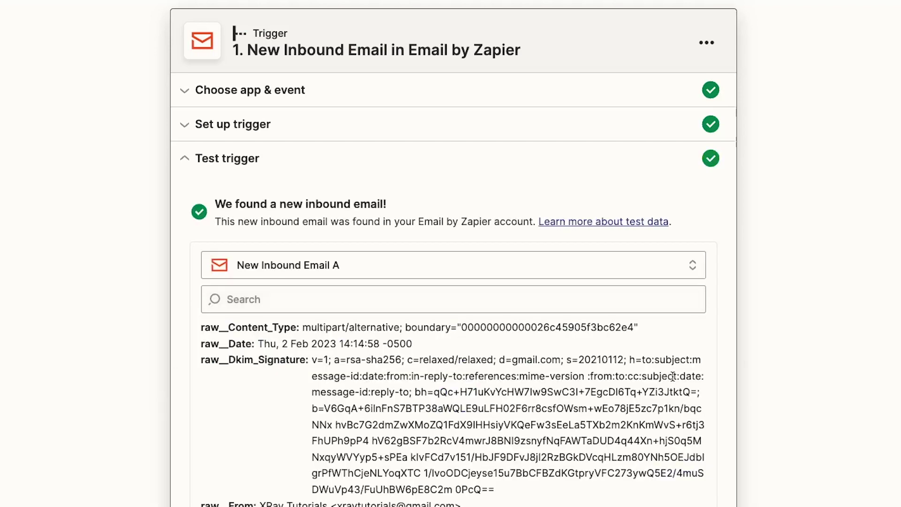
pyautogui.scroll(-10, 529, 403)
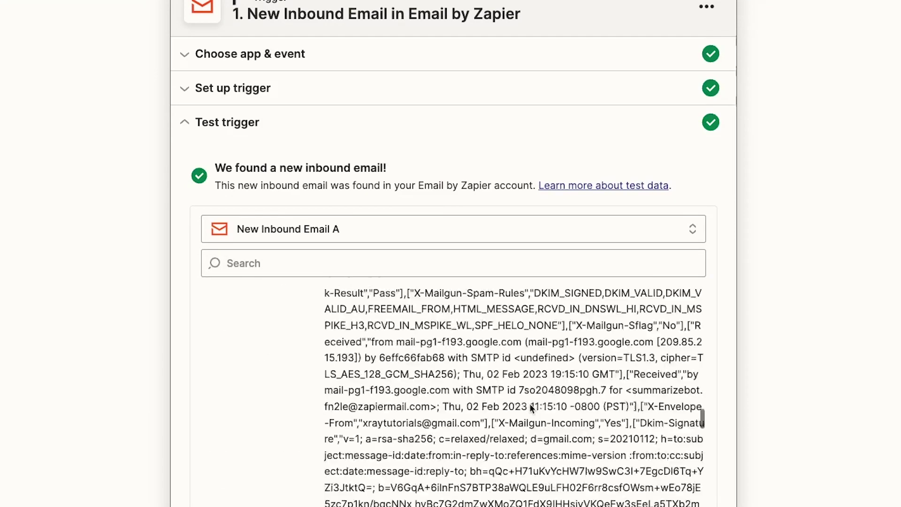
pyautogui.scroll(-3, 794, 433)
pyautogui.click(624, 439)
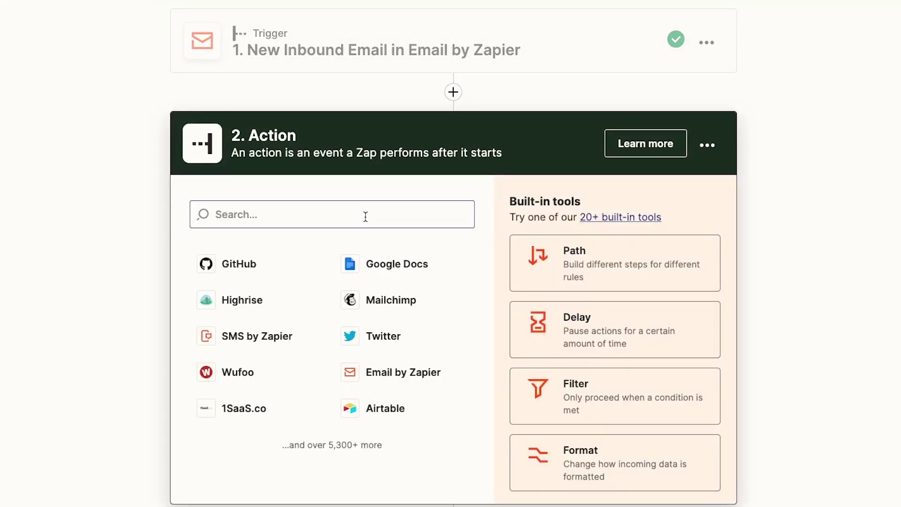
# - Set step 2 to the OpenAI (ChatGPT) app with the Send Prompt event
pyautogui.click(363, 214)
pyautogui.write('openai')
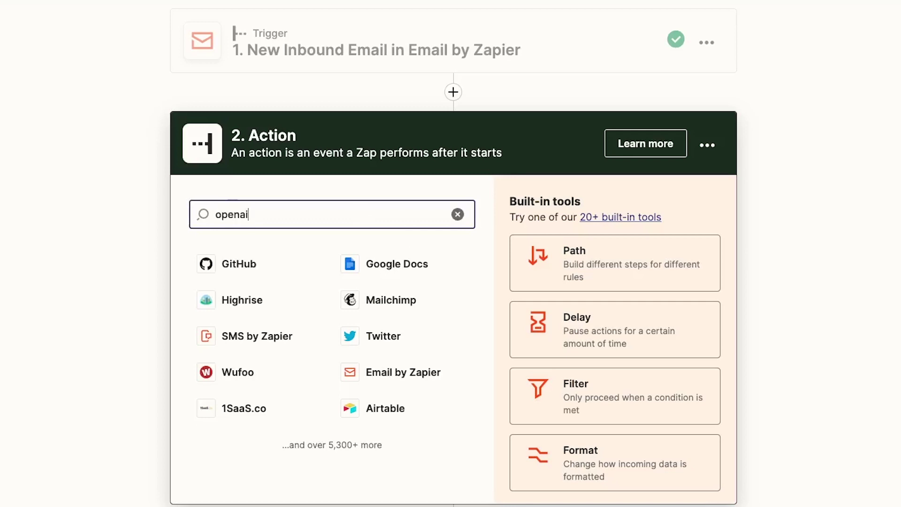
pyautogui.click(371, 272)
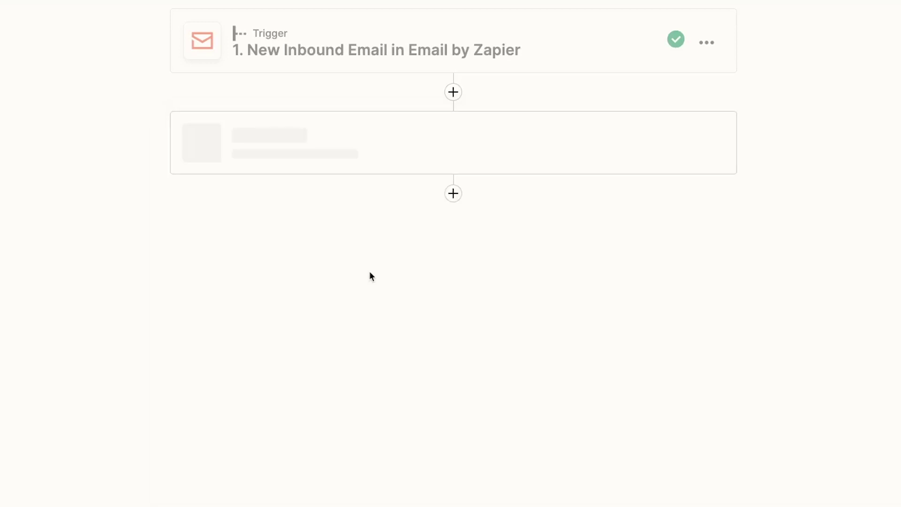
pyautogui.click(400, 310)
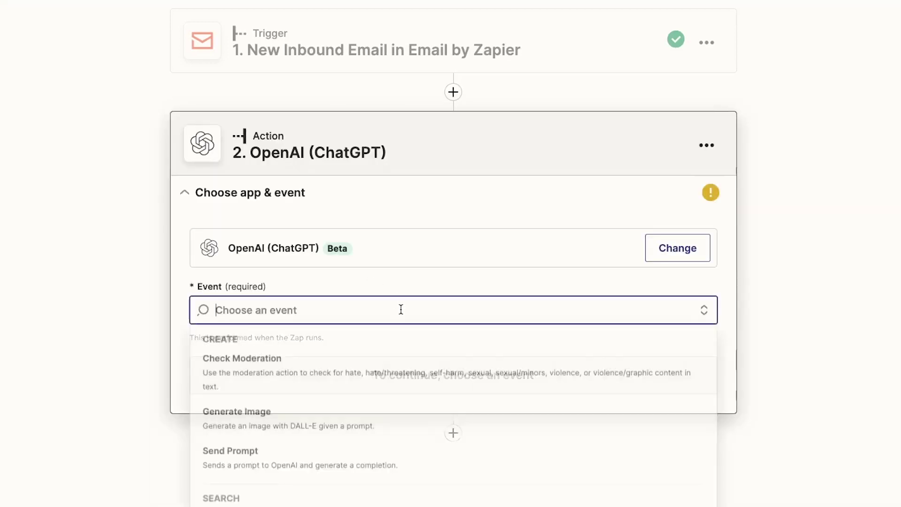
pyautogui.click(371, 477)
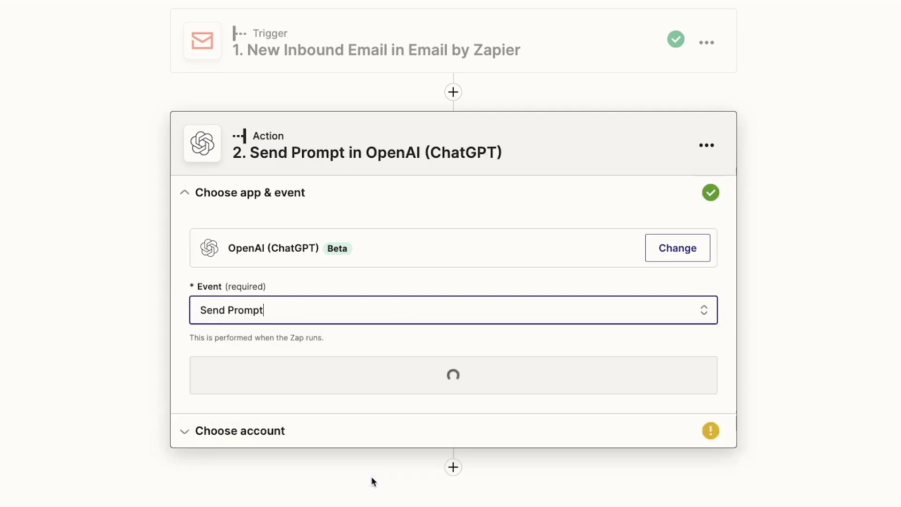
pyautogui.click(429, 382)
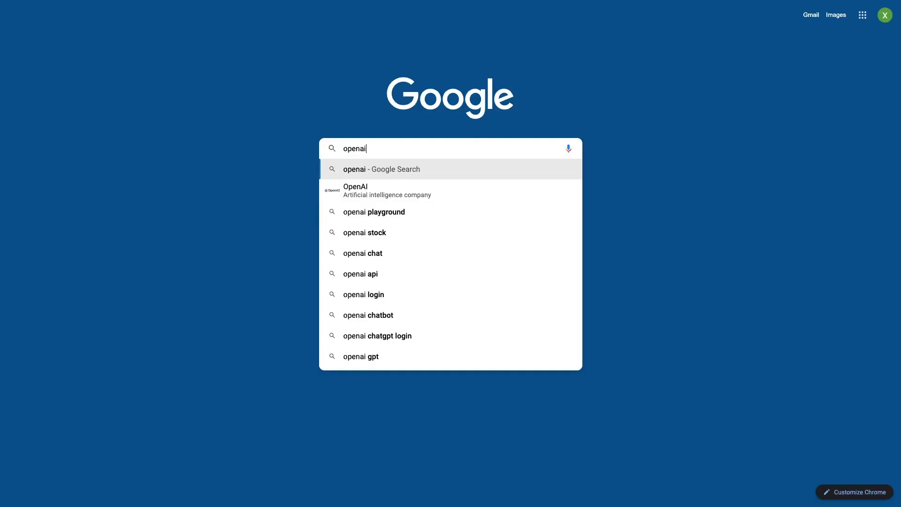
# - Go from openai.com through Manage account to the organization's Billing overview showing the free trial
pyautogui.write('.com')
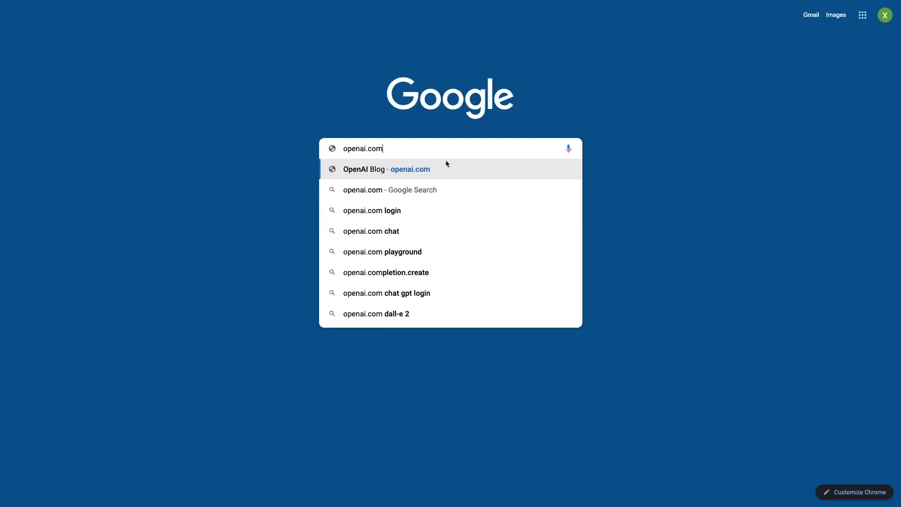
pyautogui.click(429, 175)
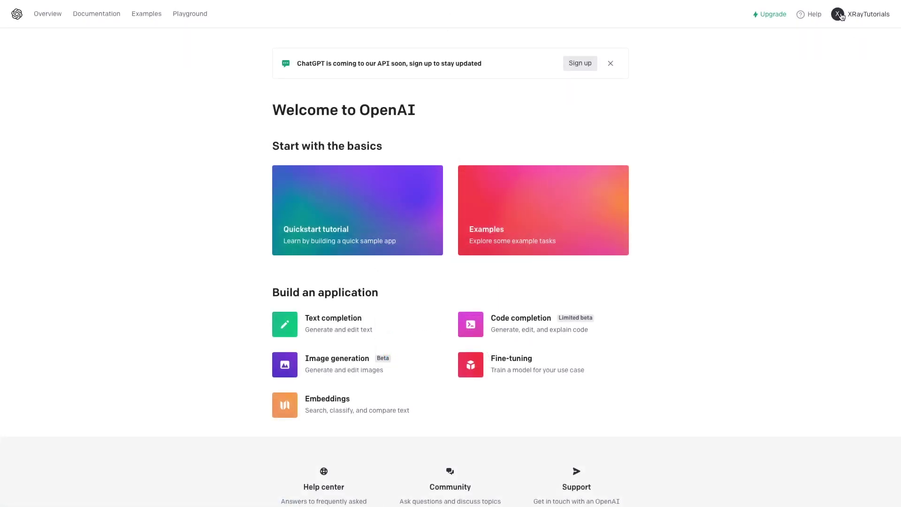
pyautogui.click(842, 17)
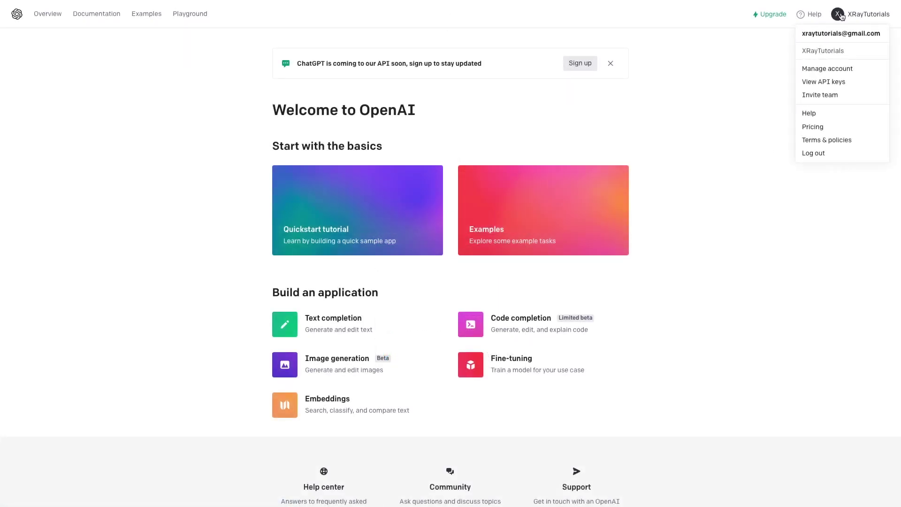
pyautogui.click(826, 68)
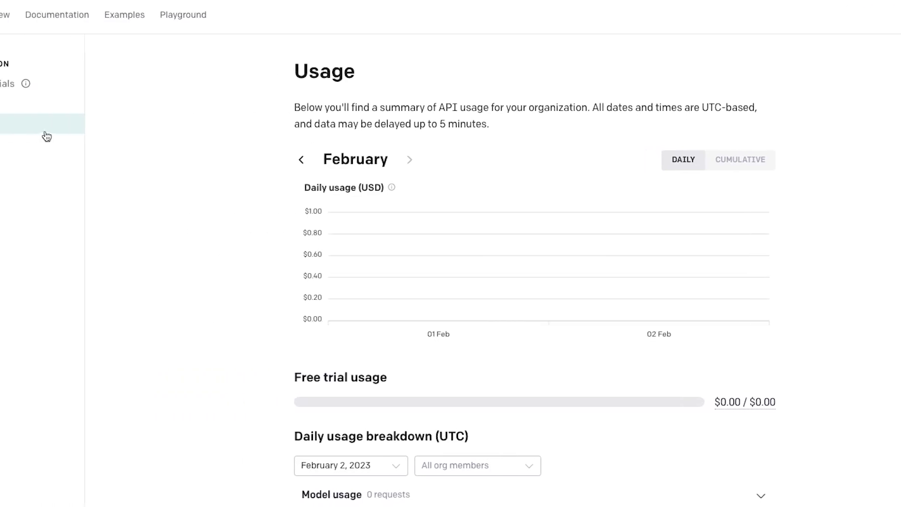
pyautogui.click(59, 104)
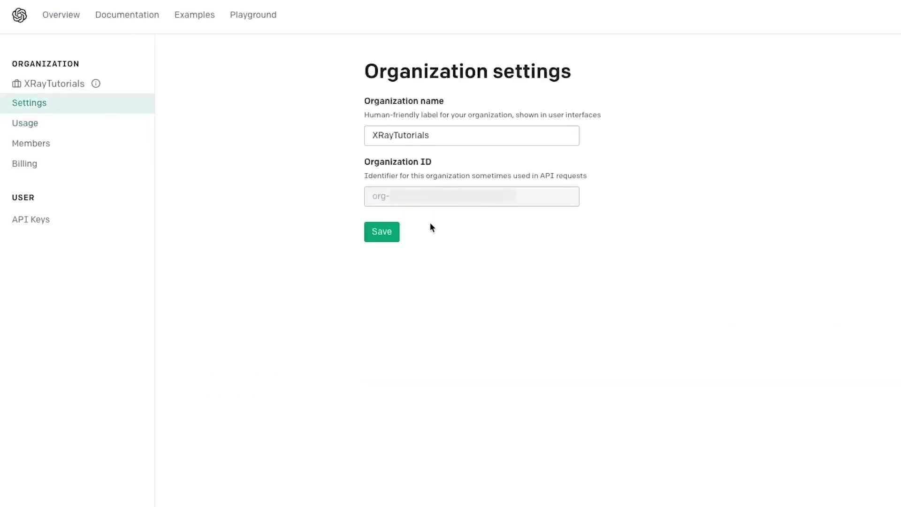
pyautogui.click(64, 169)
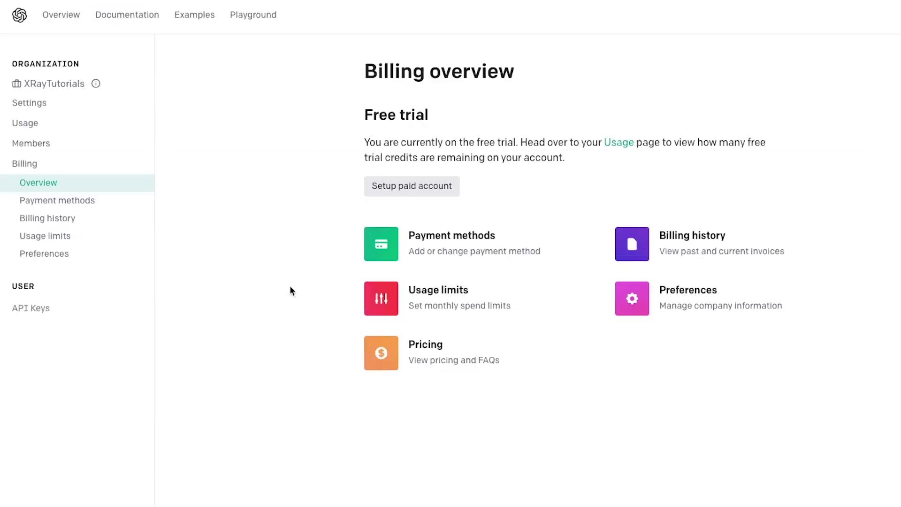
# - Create a new OpenAI secret API key on the API Keys page and copy it
pyautogui.click(59, 315)
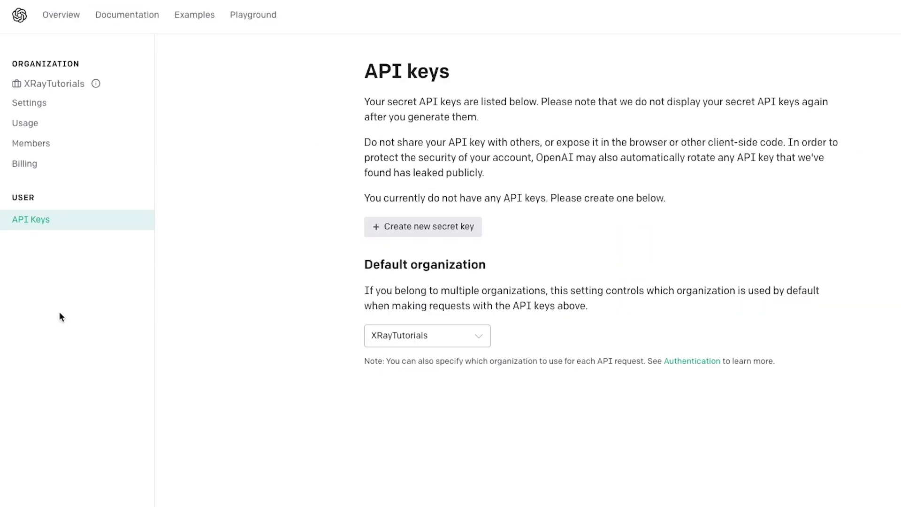
pyautogui.click(446, 231)
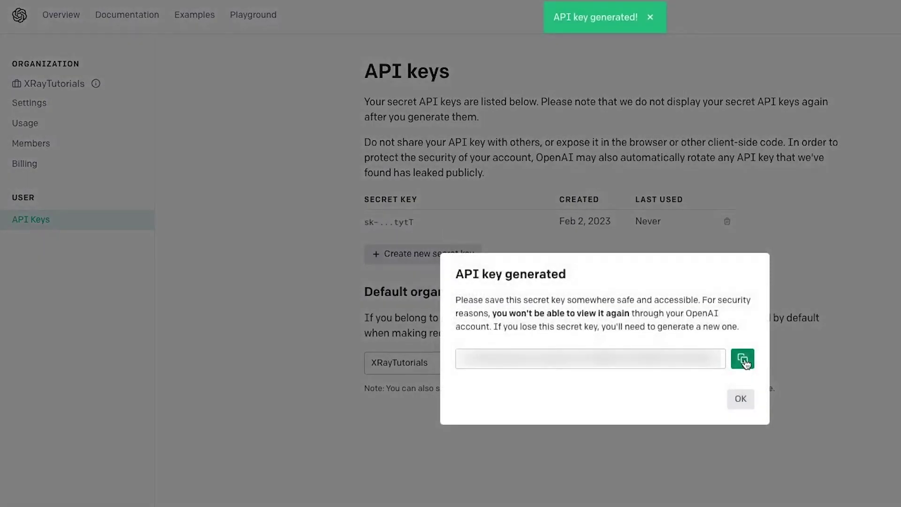
pyautogui.click(741, 359)
pyautogui.click(740, 399)
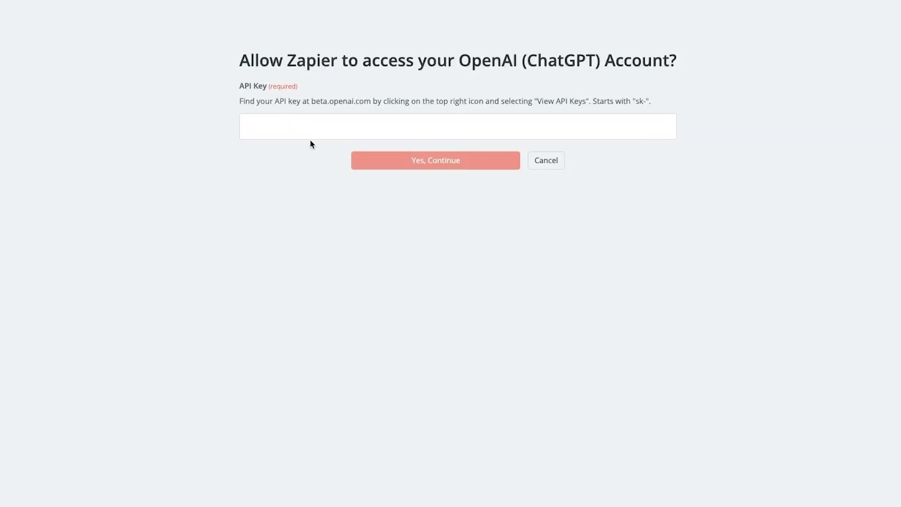
# - Authorize the OpenAI (ChatGPT) account in Zapier with the pasted API key and select it
pyautogui.click(309, 127)
pyautogui.hotkey('ctrl', 'v')
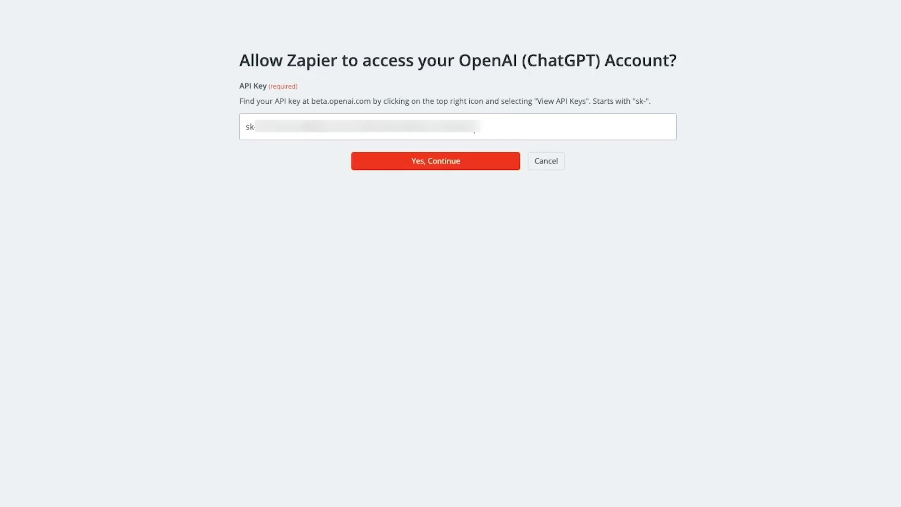
pyautogui.click(411, 162)
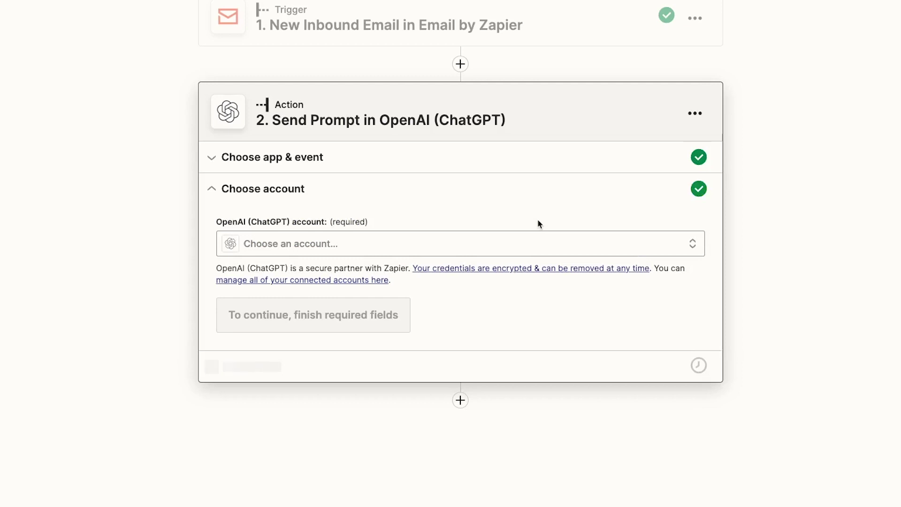
pyautogui.click(263, 369)
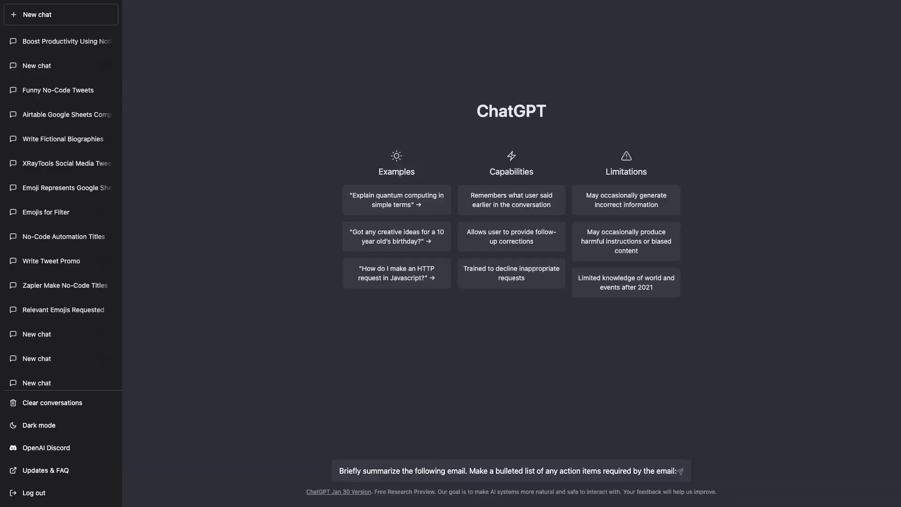
# - Send ChatGPT the summarize-this-email prompt containing the slide deck email text
pyautogui.hotkey('ctrl', 'v')
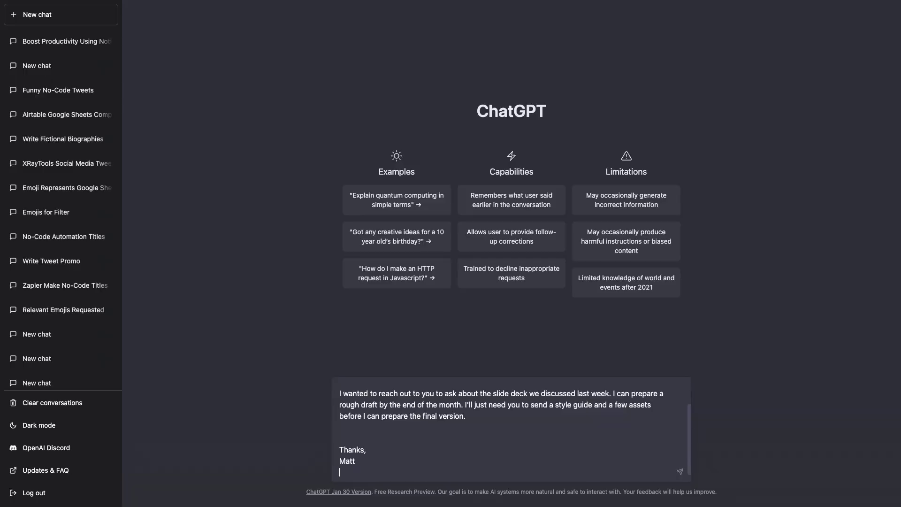
pyautogui.press('Return')
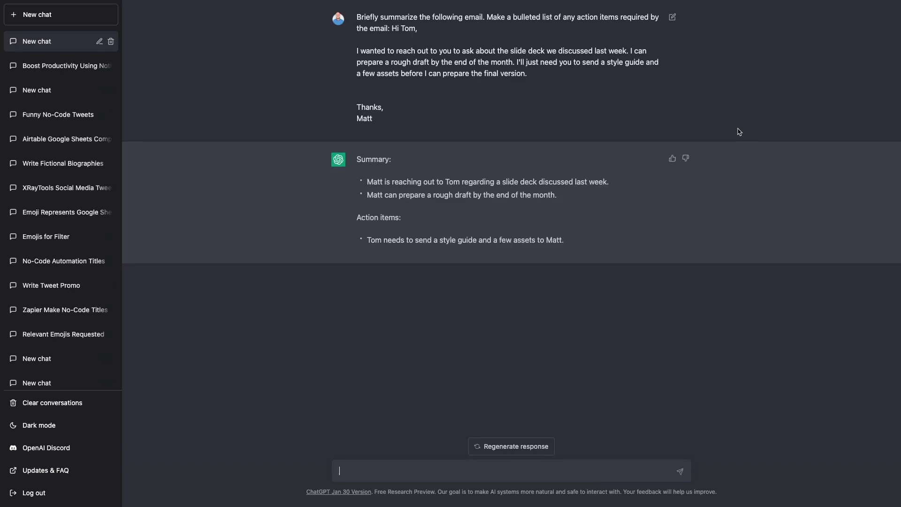
# - Paste the summarize-and-list-action-items prompt and insert the 1. Body Plain data pill
pyautogui.click(627, 358)
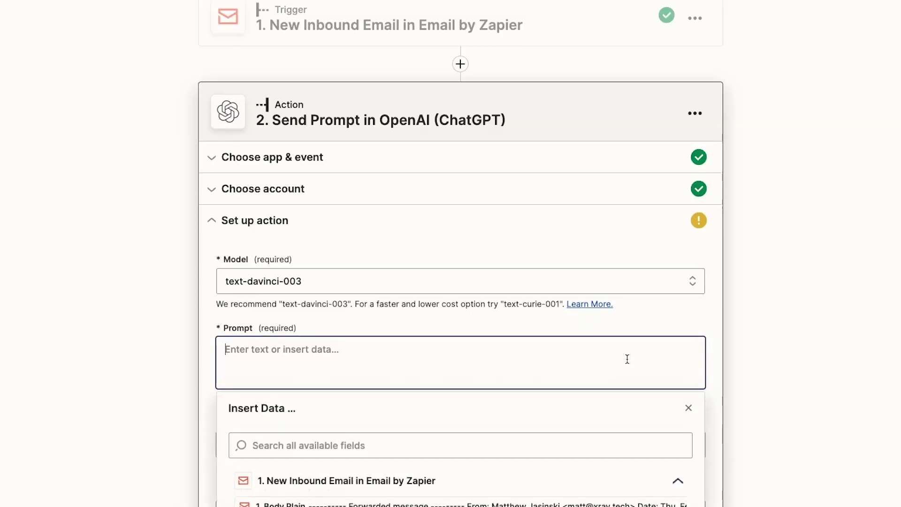
pyautogui.hotkey('ctrl', 'v')
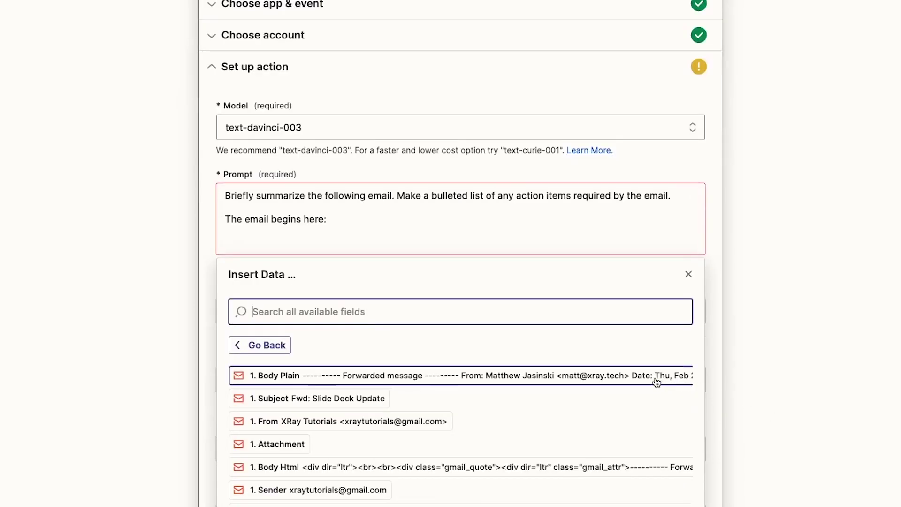
pyautogui.click(655, 378)
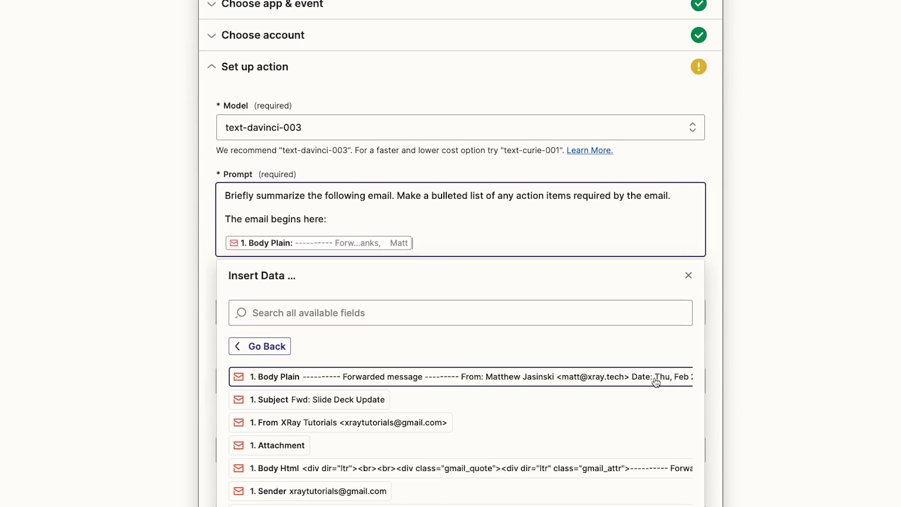
pyautogui.click(790, 311)
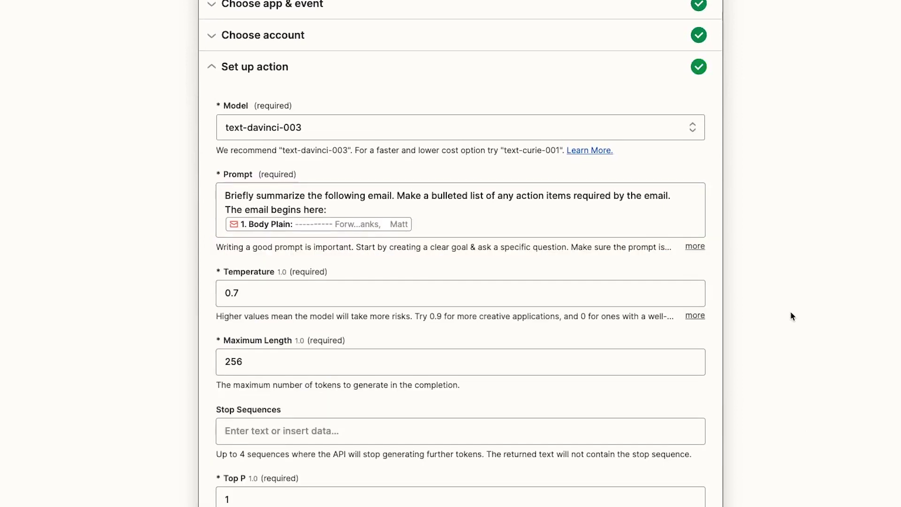
pyautogui.scroll(-5, 790, 311)
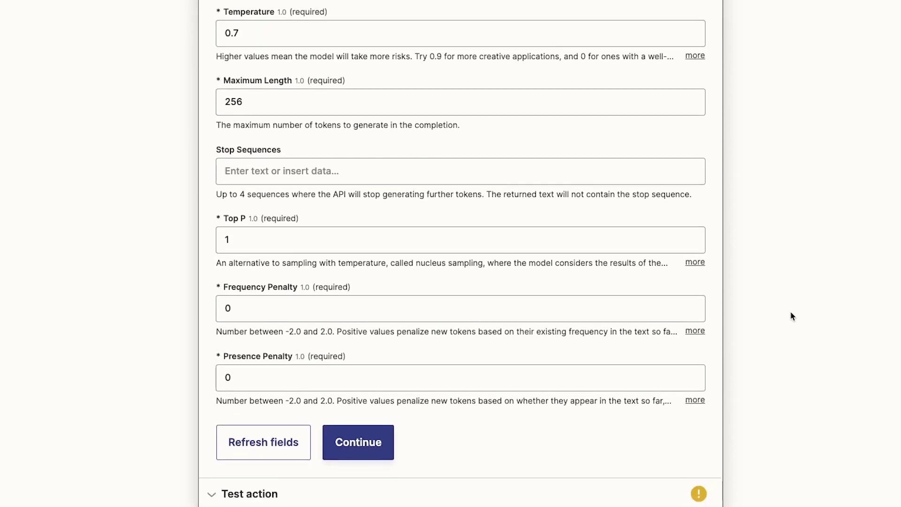
# - Test the Send Prompt action, getting a summary with three action items, and add step 3
pyautogui.click(361, 436)
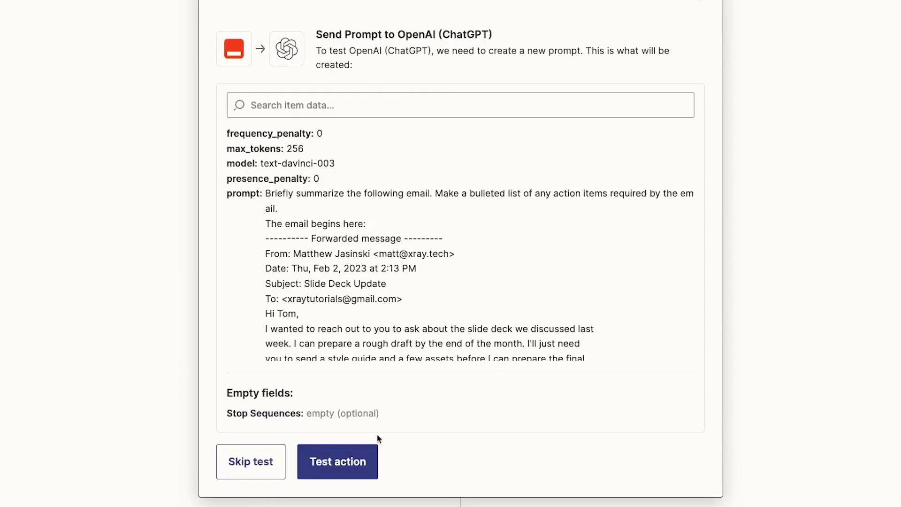
pyautogui.click(349, 465)
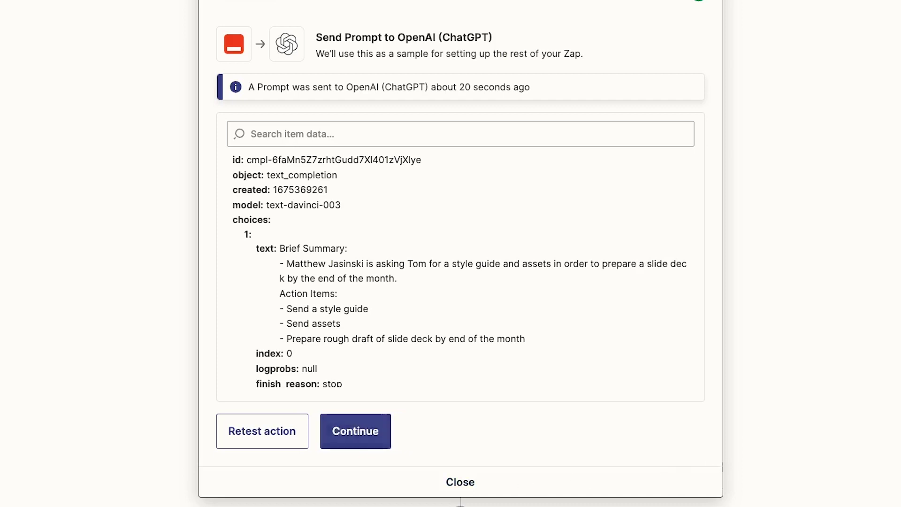
pyautogui.press('Return')
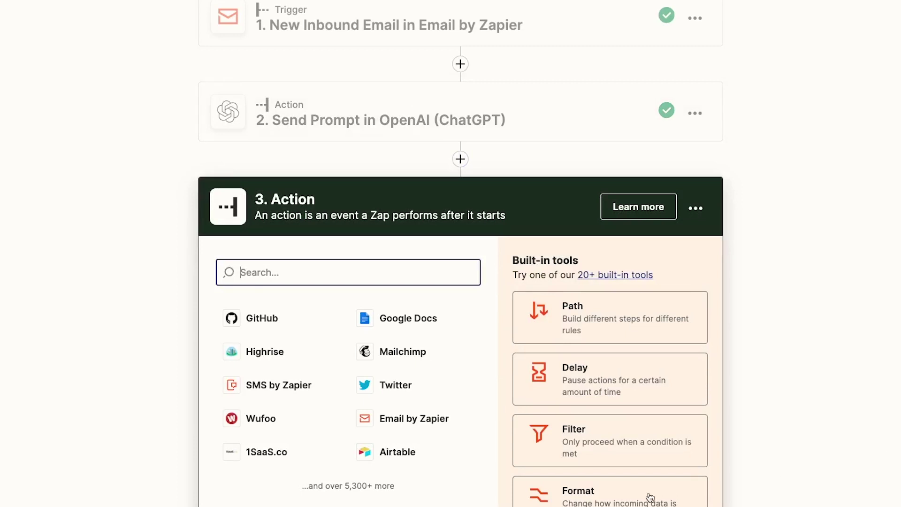
# - Set step 3 to Email by Zapier with the Send Outbound Email event
pyautogui.click(431, 422)
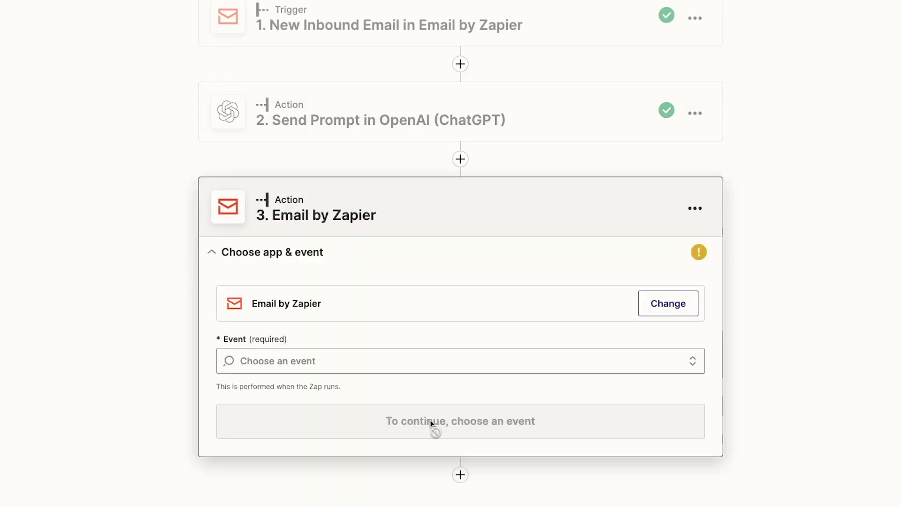
pyautogui.click(399, 360)
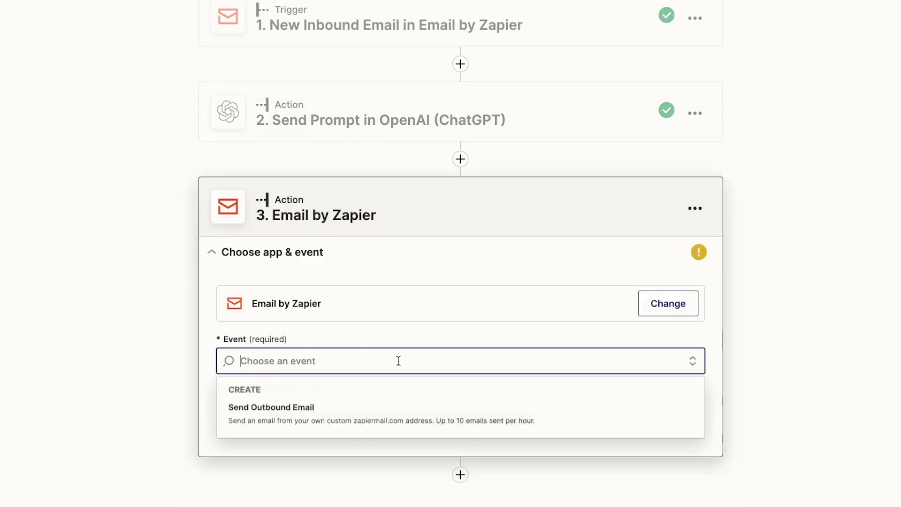
pyautogui.click(368, 412)
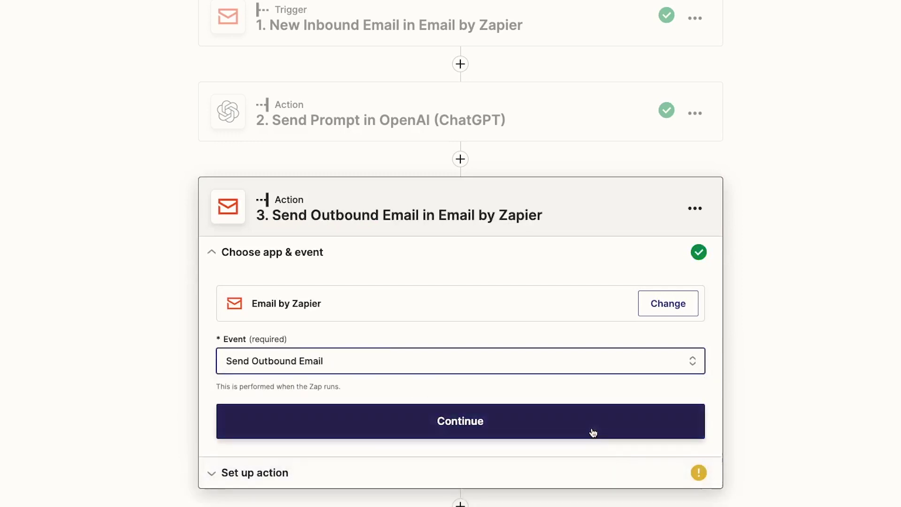
pyautogui.click(592, 428)
# - Set the To field to the inbound email's 1. From address
pyautogui.scroll(-3, 885, 411)
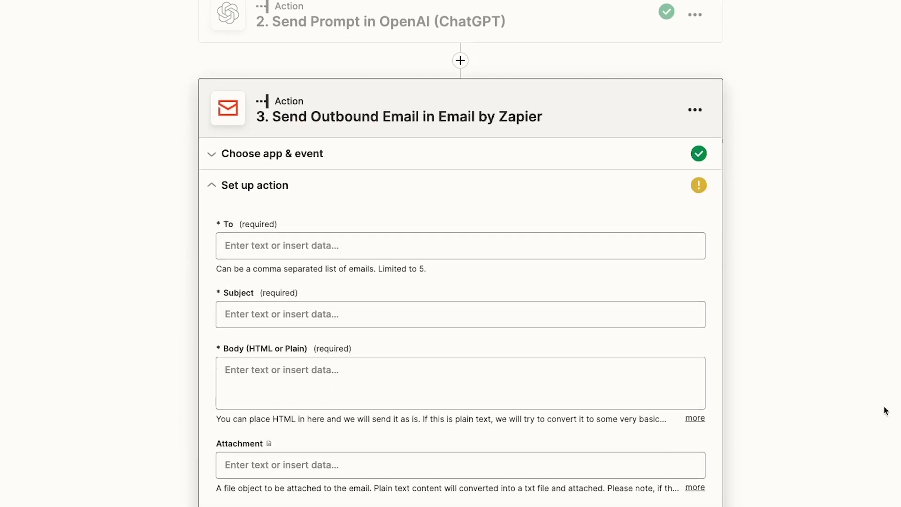
pyautogui.click(603, 211)
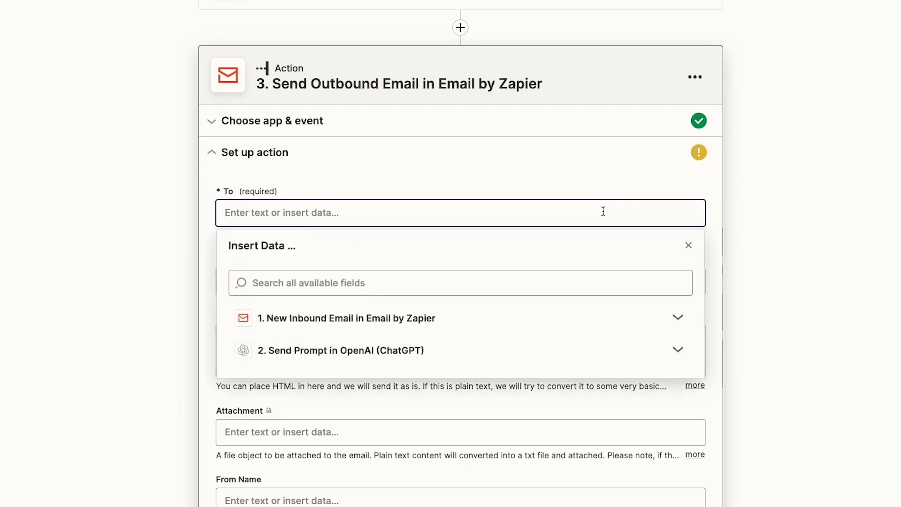
pyautogui.click(541, 321)
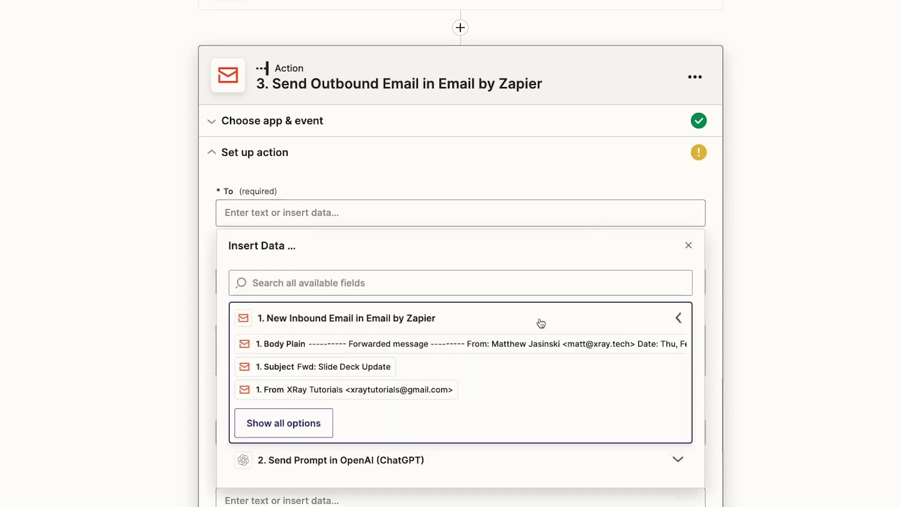
pyautogui.click(434, 390)
pyautogui.click(782, 269)
# - Make the subject 'Email summary of' followed by the 1. Subject pill
pyautogui.click(515, 284)
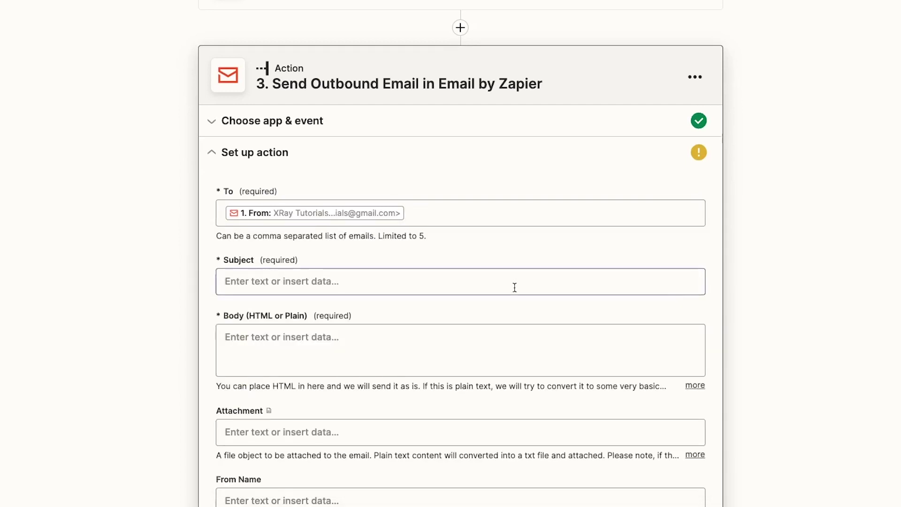
pyautogui.write('Email summary of:')
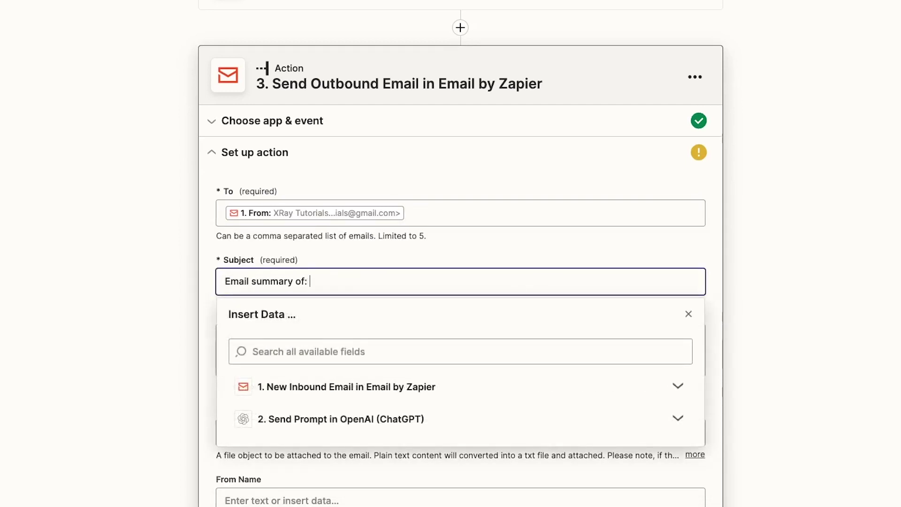
pyautogui.click(545, 386)
pyautogui.click(382, 436)
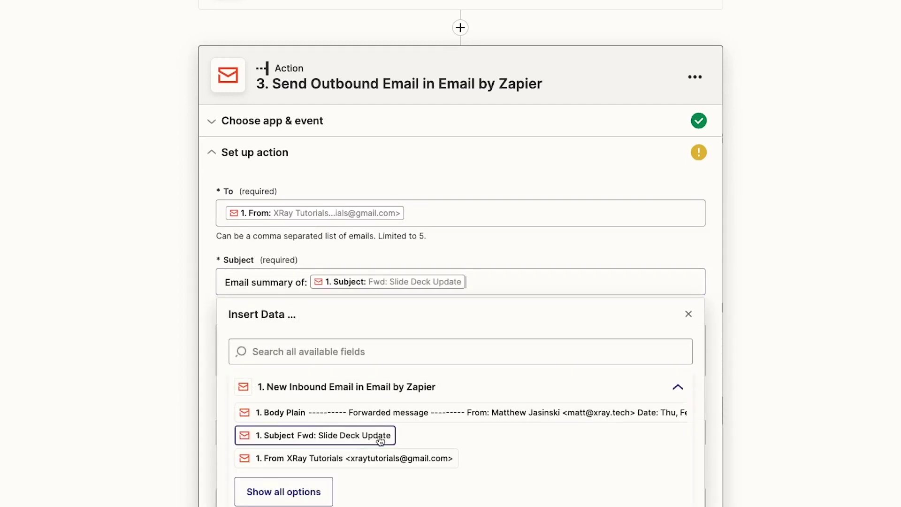
pyautogui.click(798, 334)
# - Put the OpenAI step's 2. Choices Text summary into the Body
pyautogui.scroll(-3, 798, 334)
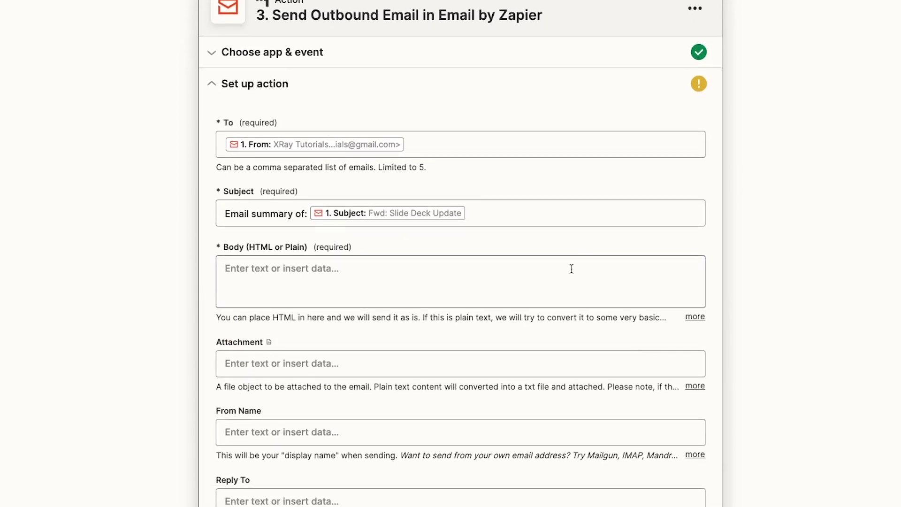
pyautogui.click(572, 268)
pyautogui.click(439, 430)
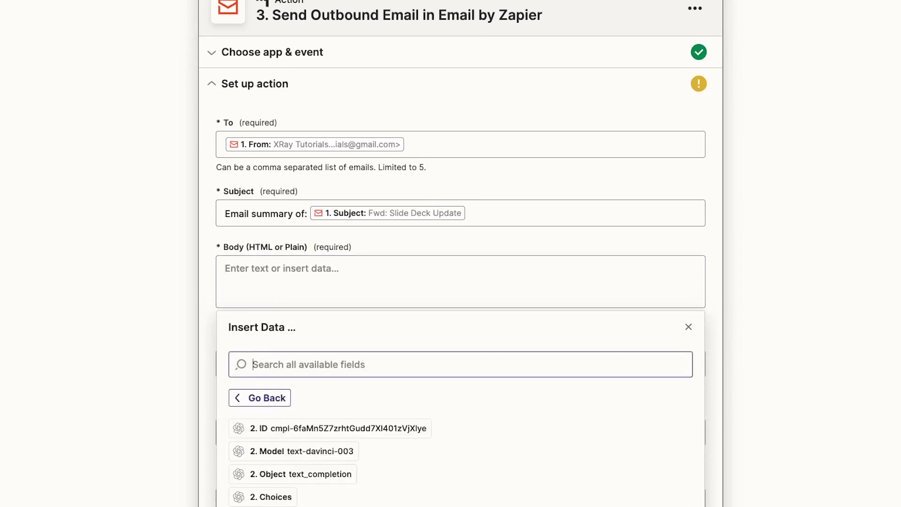
pyautogui.scroll(-4, 801, 480)
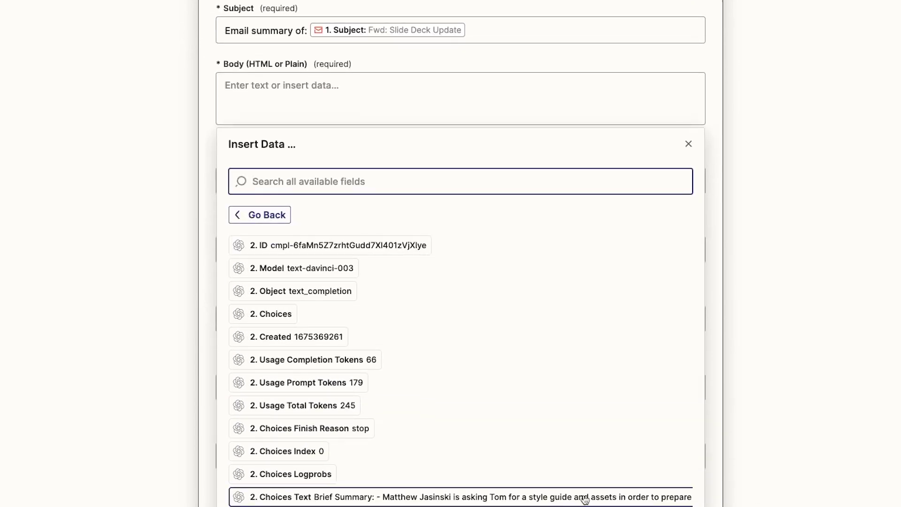
pyautogui.click(585, 497)
pyautogui.click(779, 258)
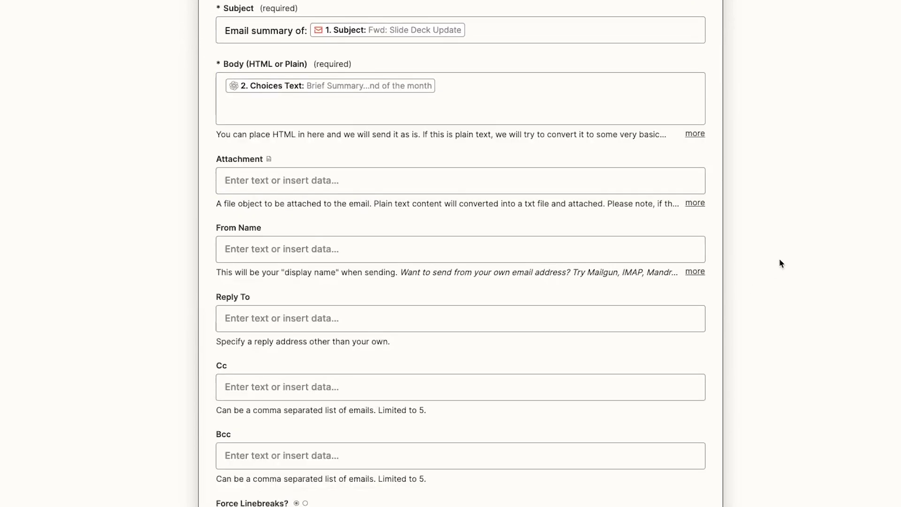
# - Set the From Name to 'Summarize Bot'
pyautogui.click(609, 253)
pyautogui.write('Summarize Bot')
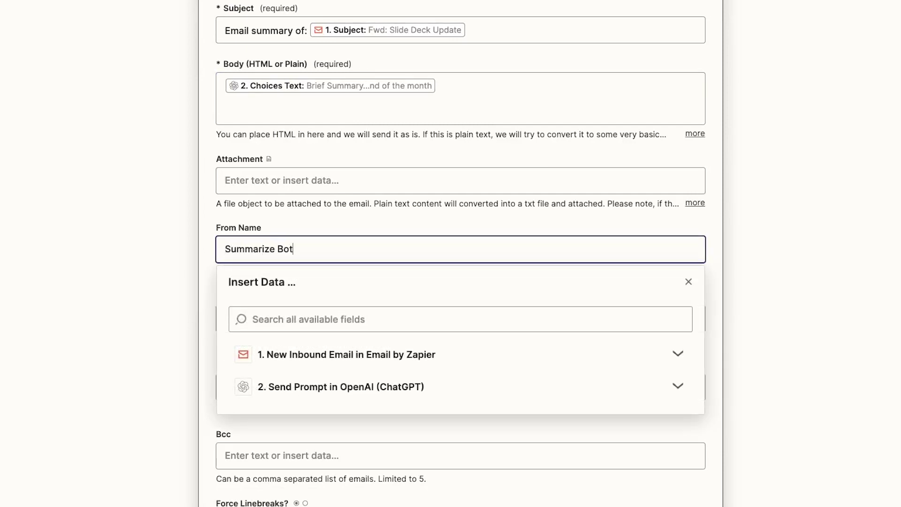
pyautogui.click(803, 288)
pyautogui.scroll(-5, 804, 288)
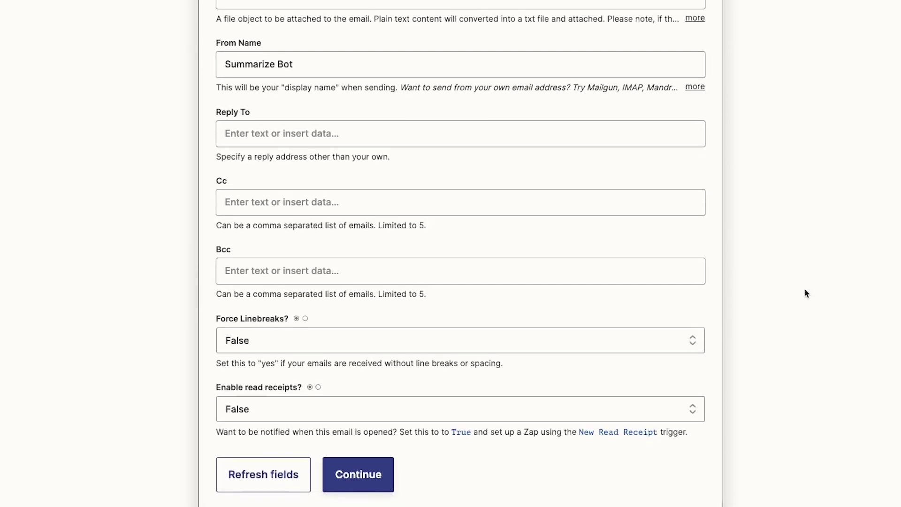
# - Test the outbound email and open 'Email summary of: Fwd: Slide Deck Update' in Gmail
pyautogui.click(384, 424)
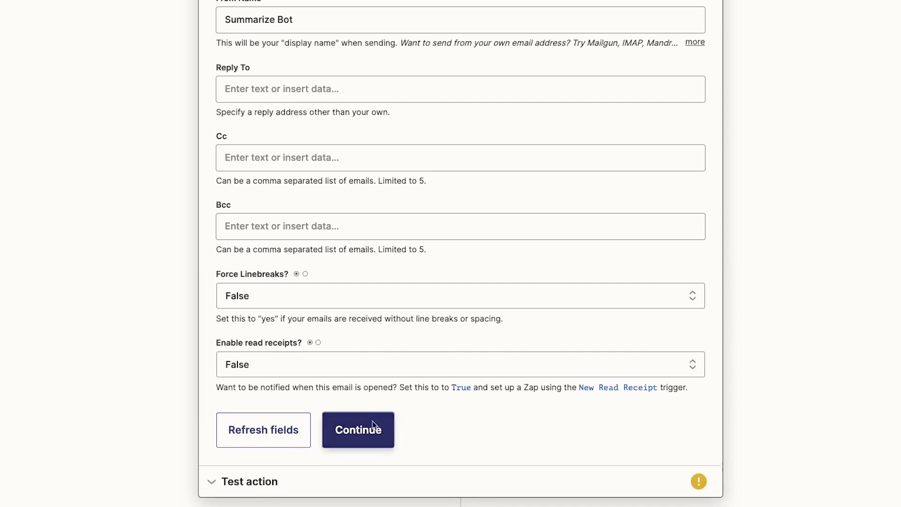
pyautogui.click(368, 457)
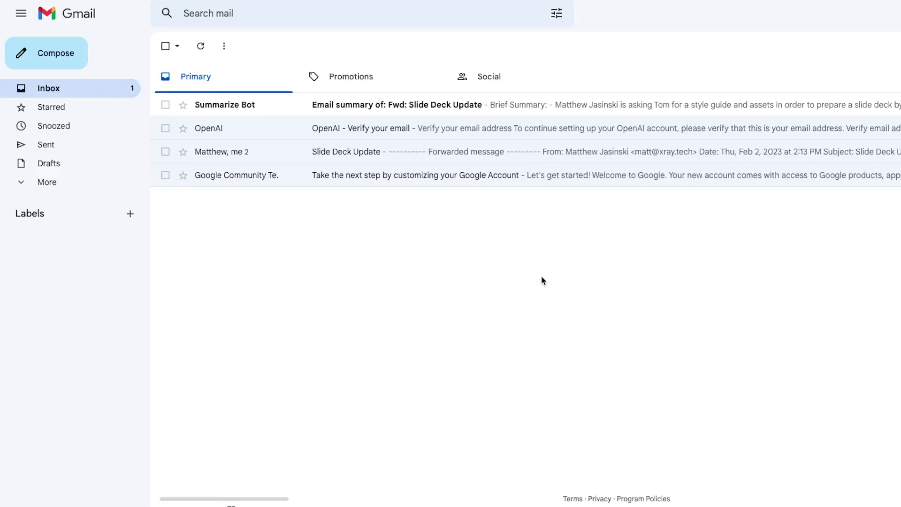
pyautogui.click(486, 107)
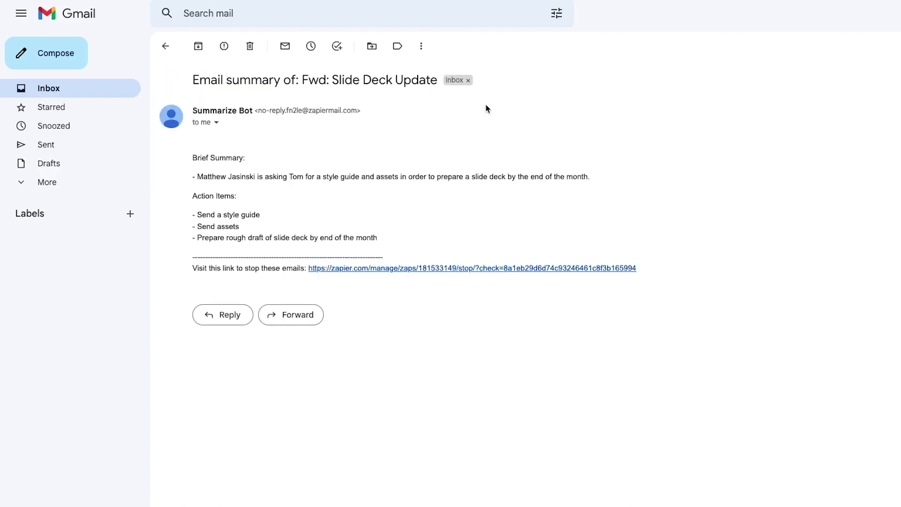